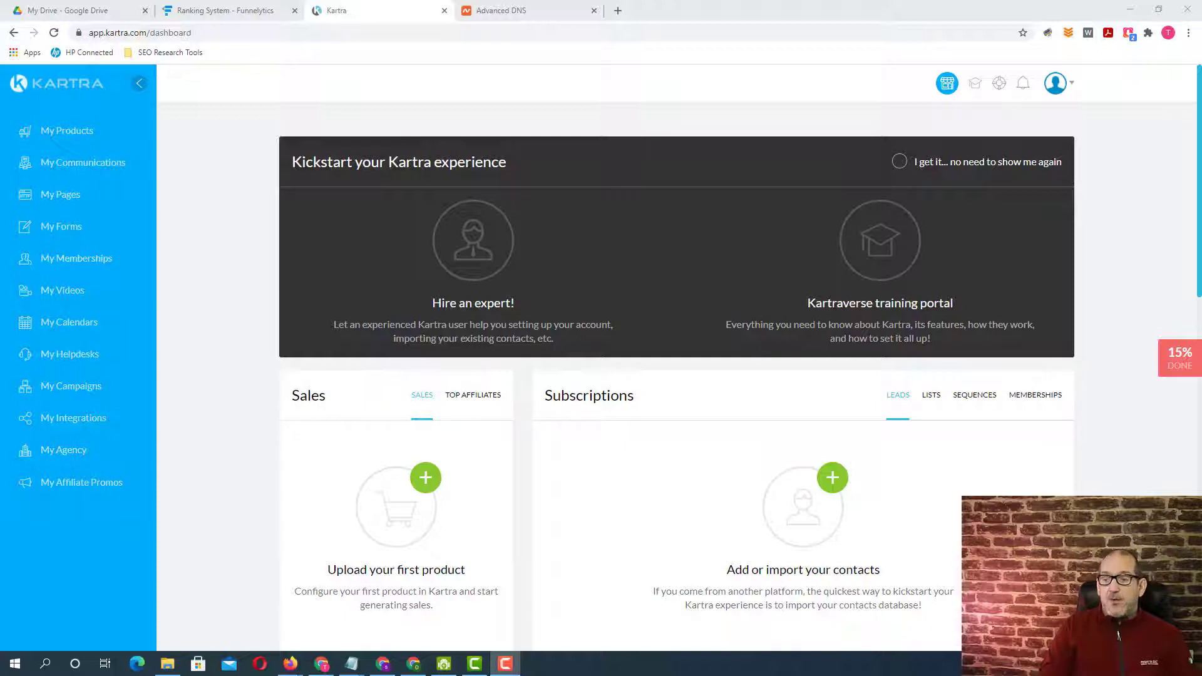
Start a new leads list in the communications area and name it "Main List".
left_click(231, 295)
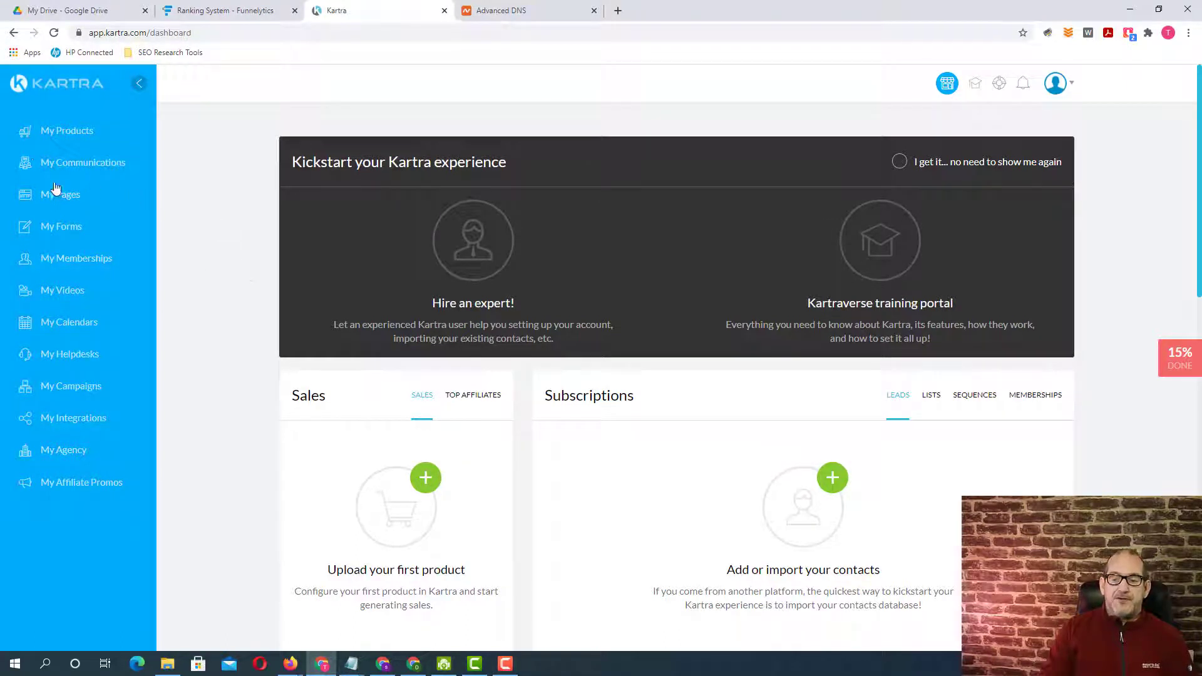
left_click(88, 165)
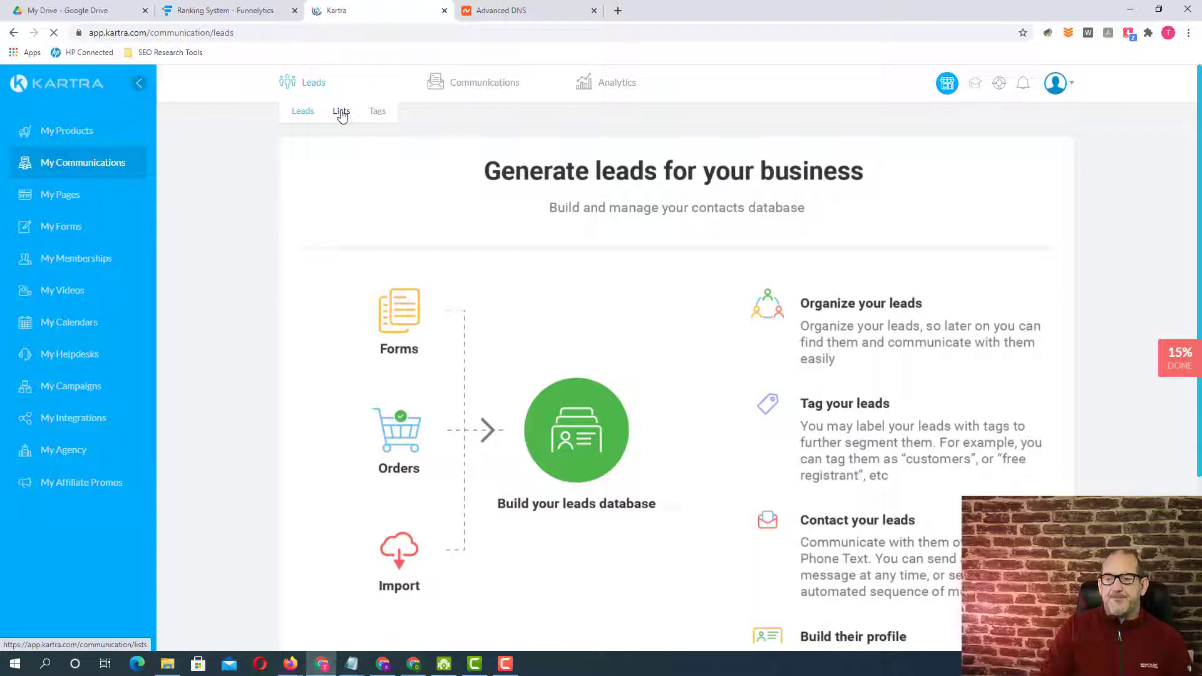
left_click(341, 113)
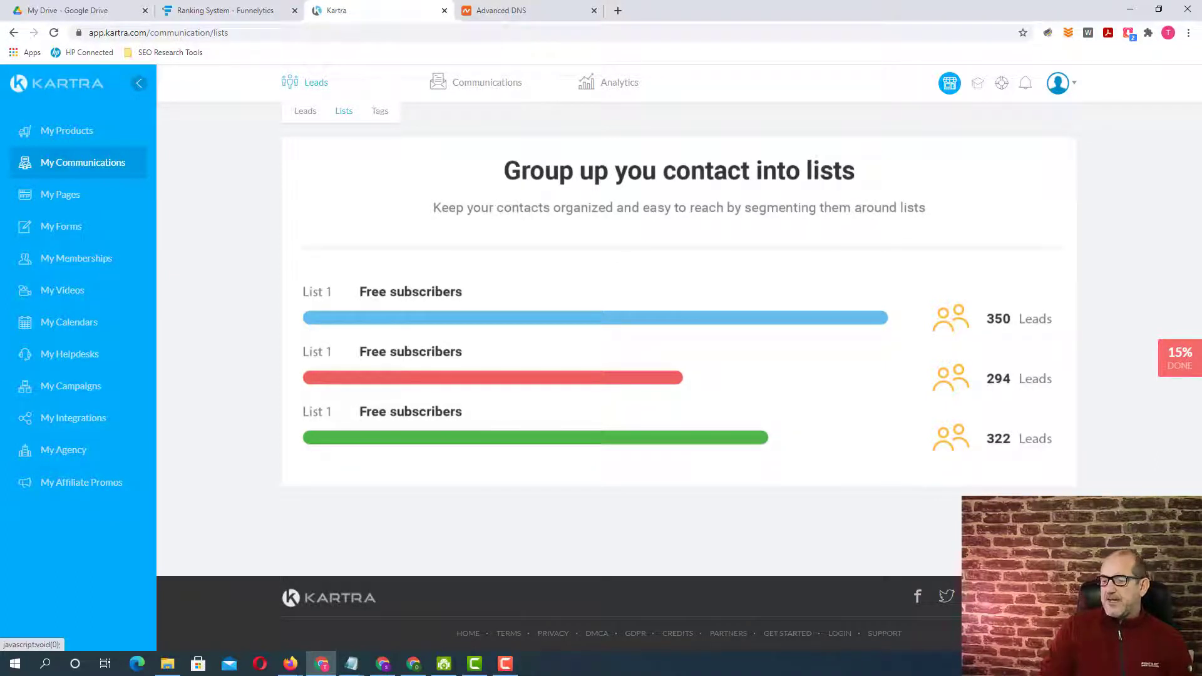
left_click(679, 326)
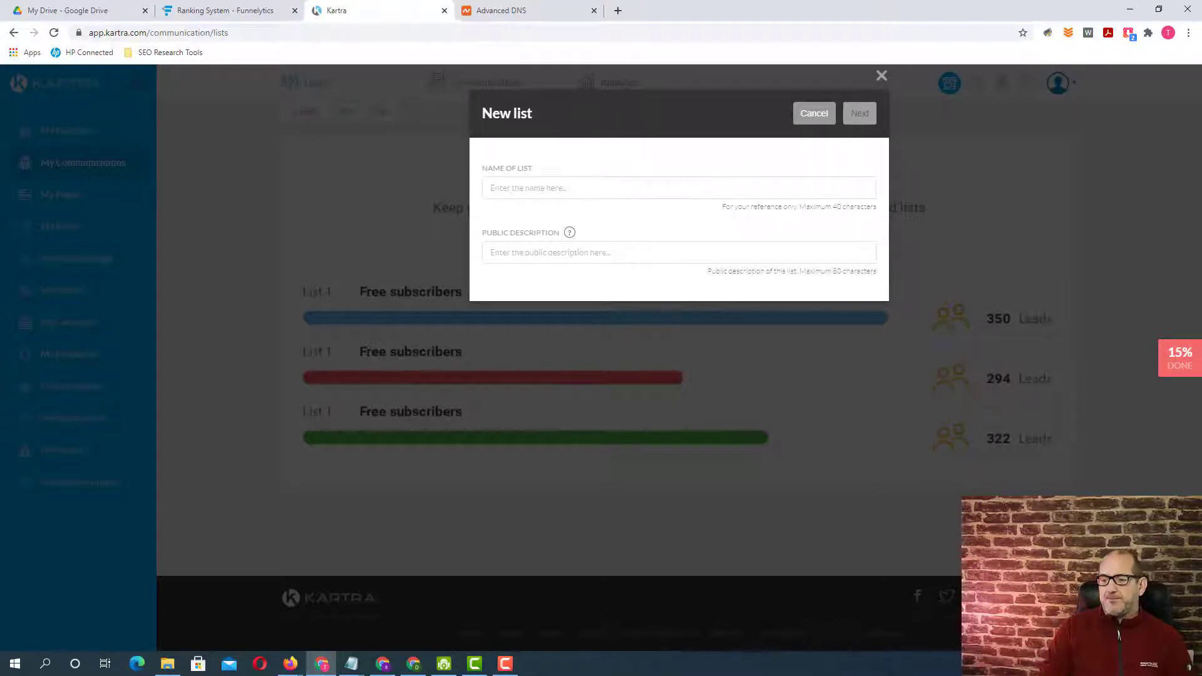
left_click(530, 191)
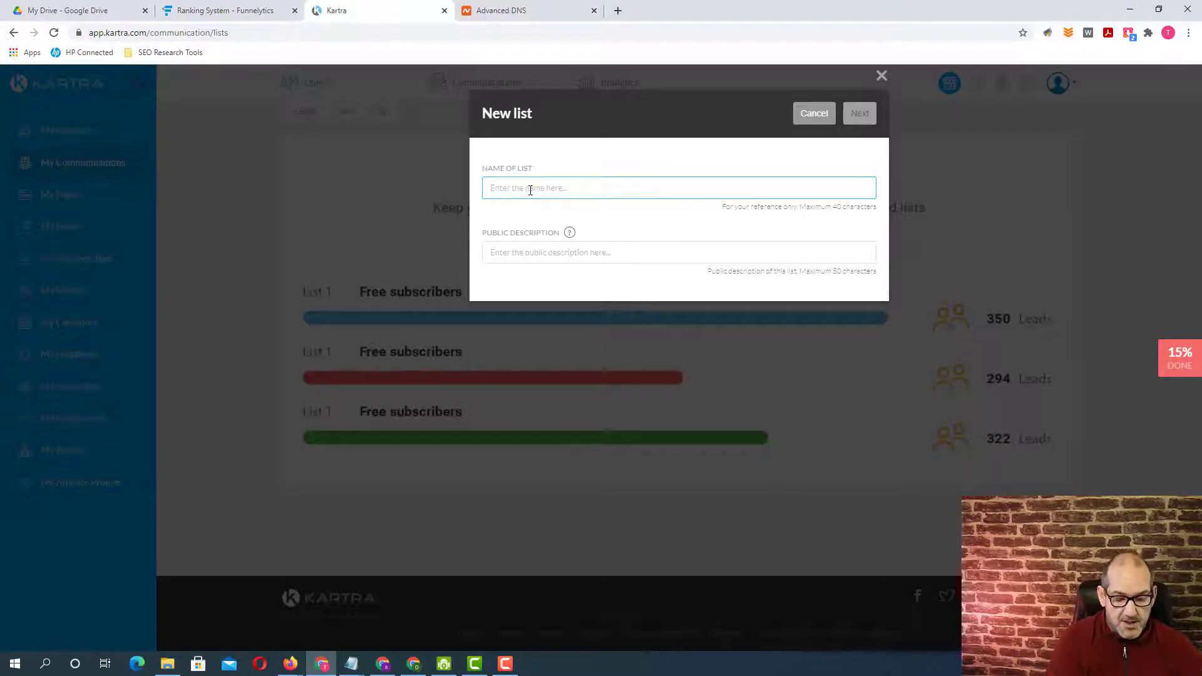
type("Main ")
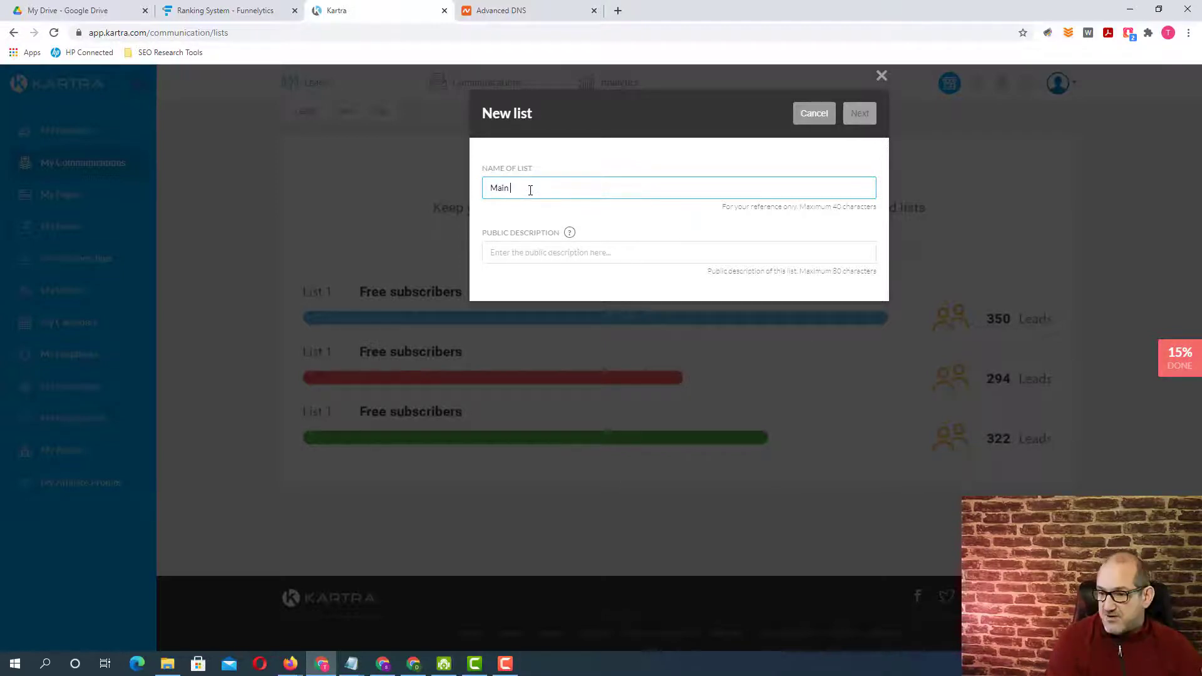
type("Lis")
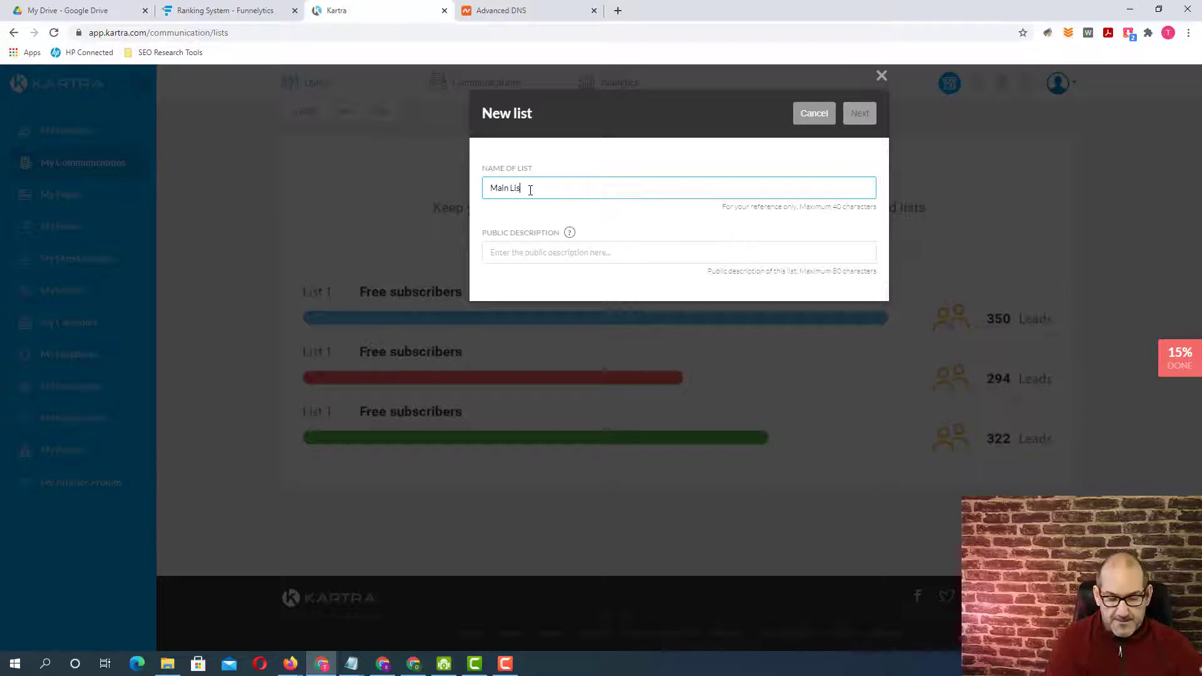
type("t")
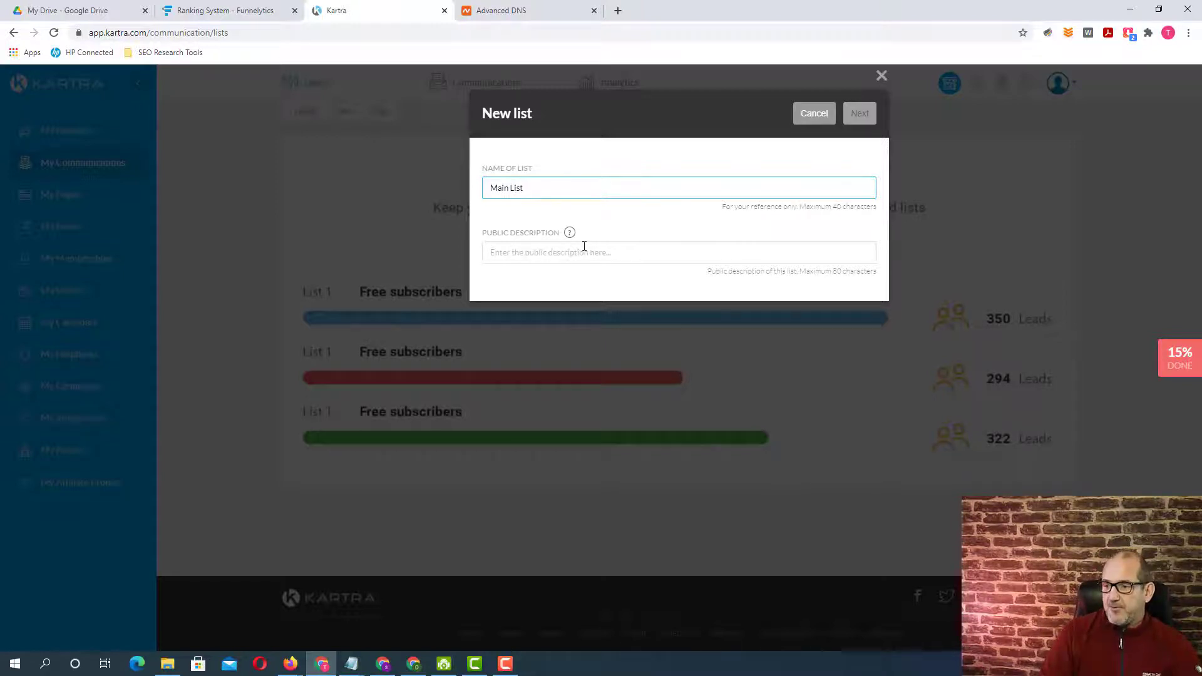
Create the list with the public description "You subscribed to download my free gift" and return to the lists overview.
left_click(586, 250)
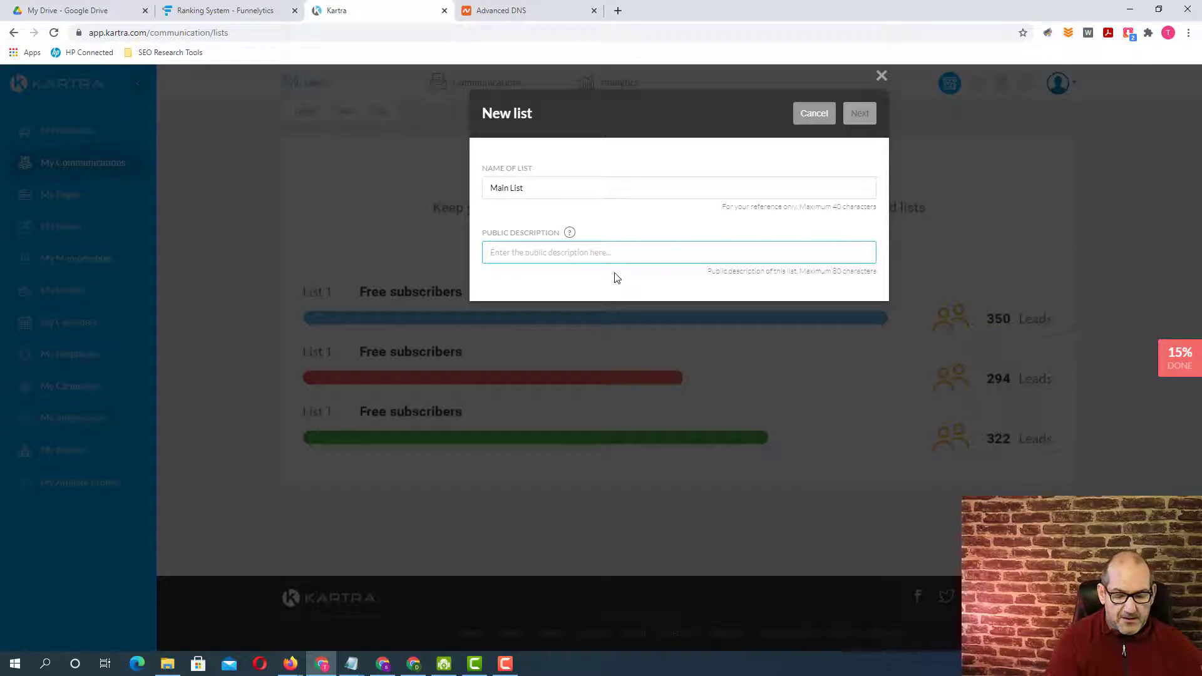
type("You ")
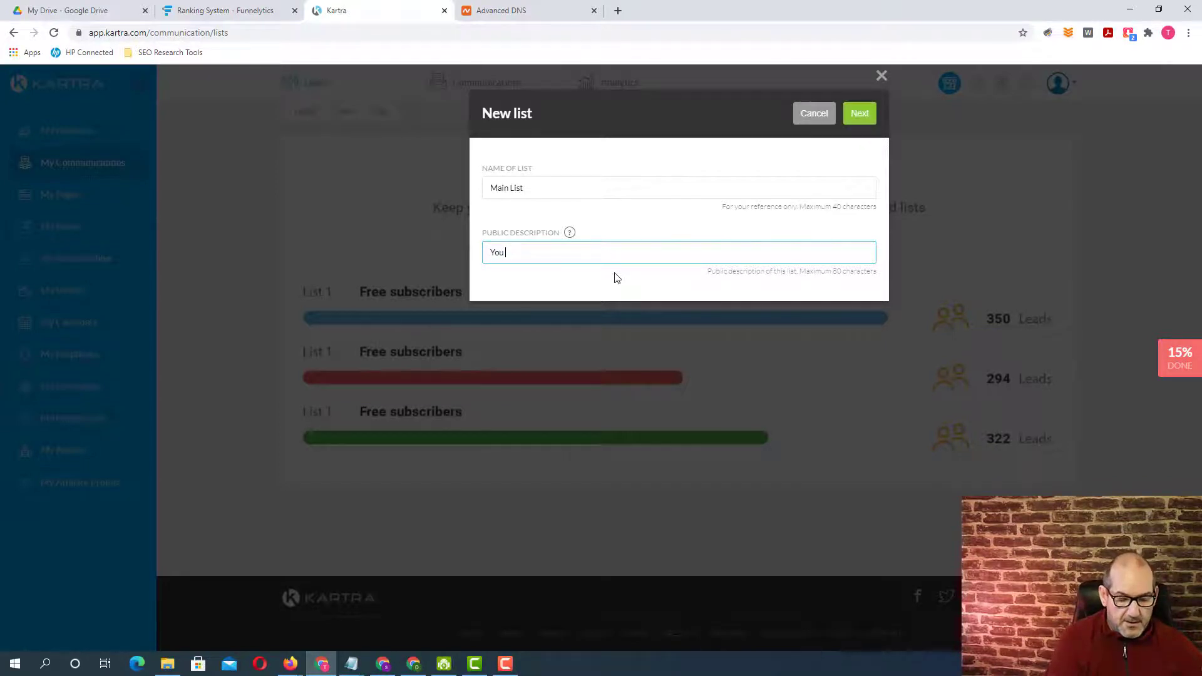
type("sub")
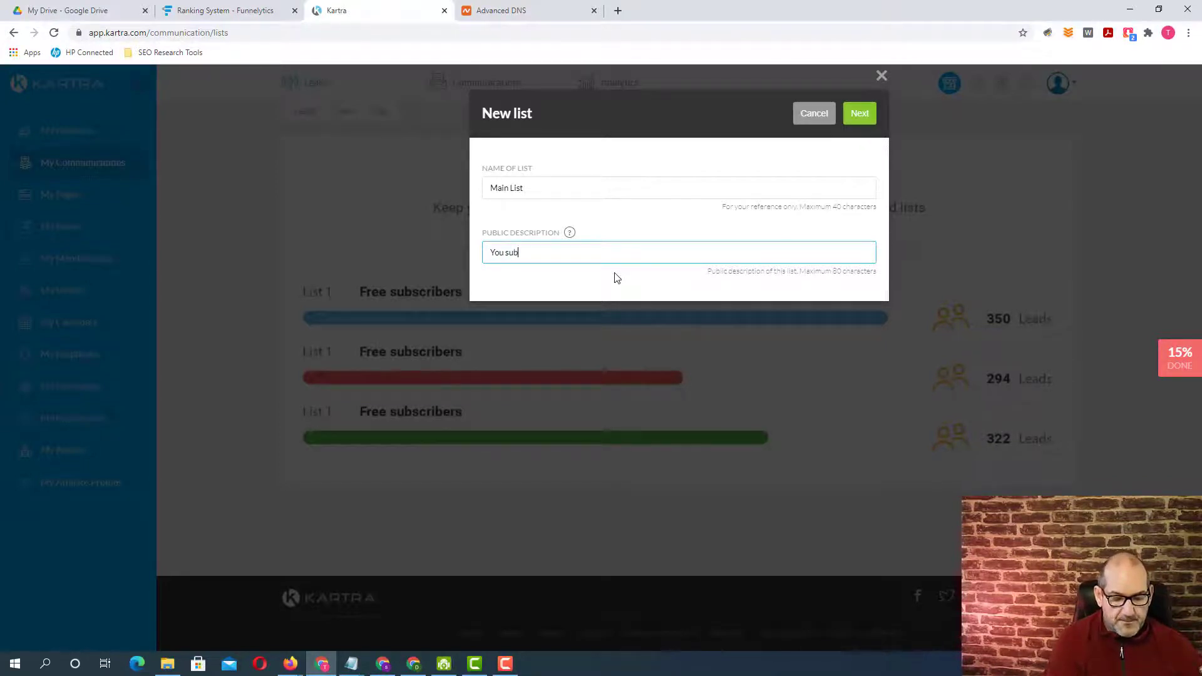
type("scribed ")
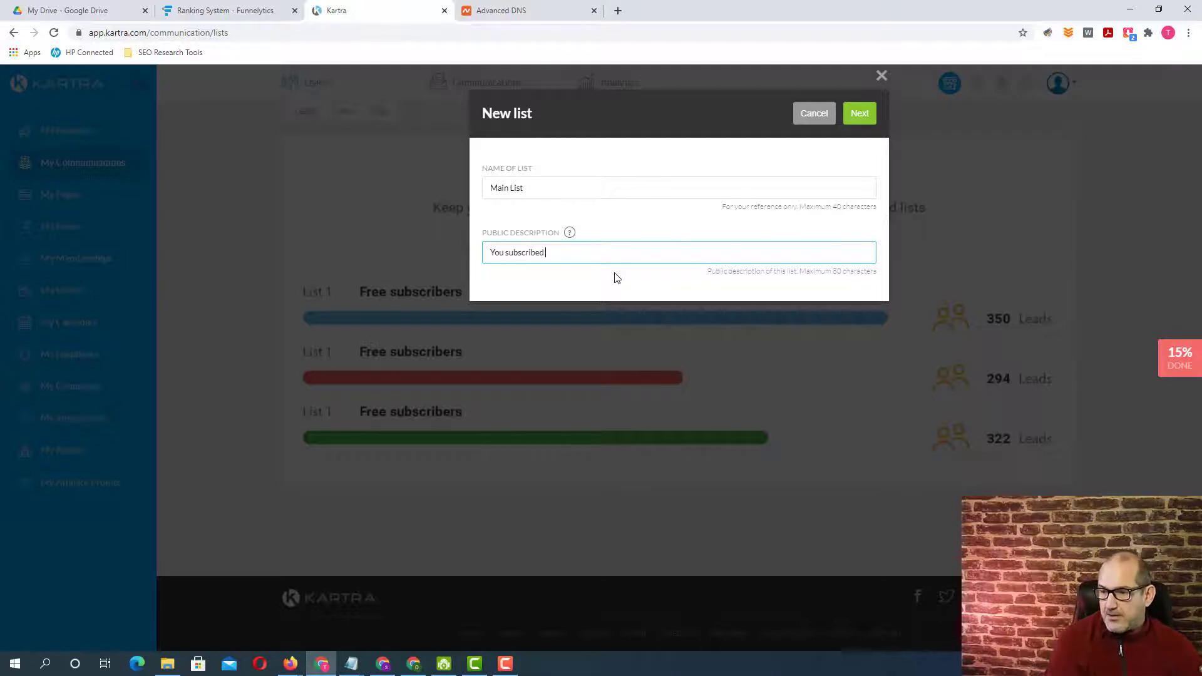
type("to download ")
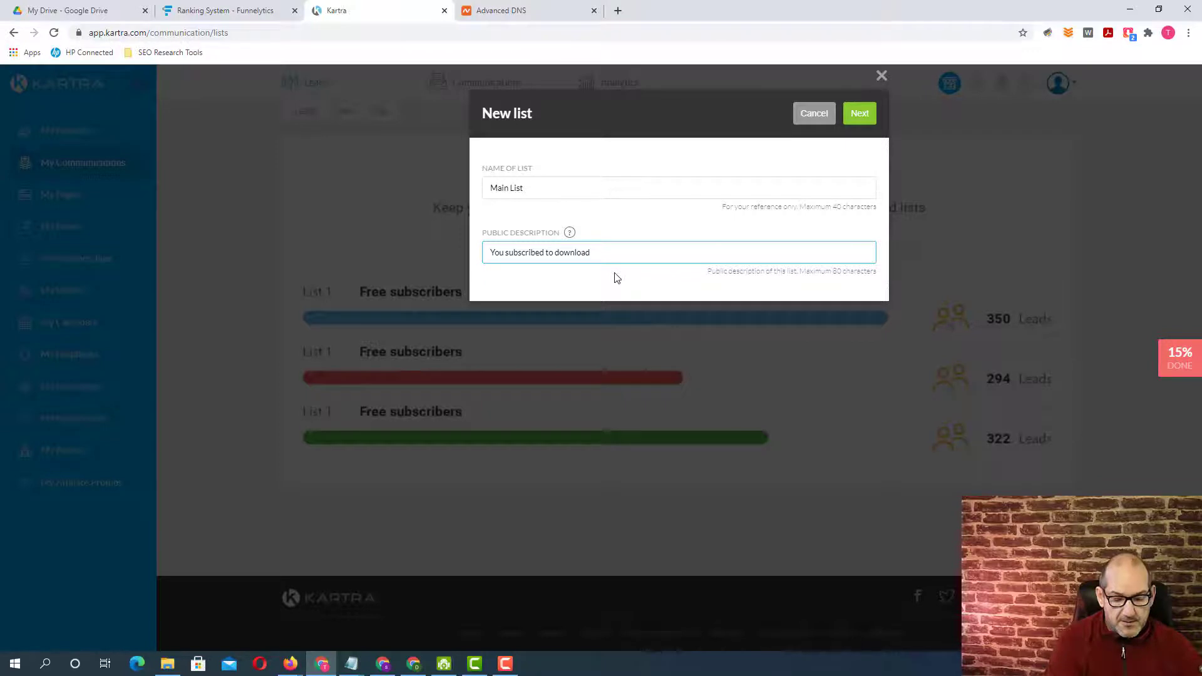
type("my f")
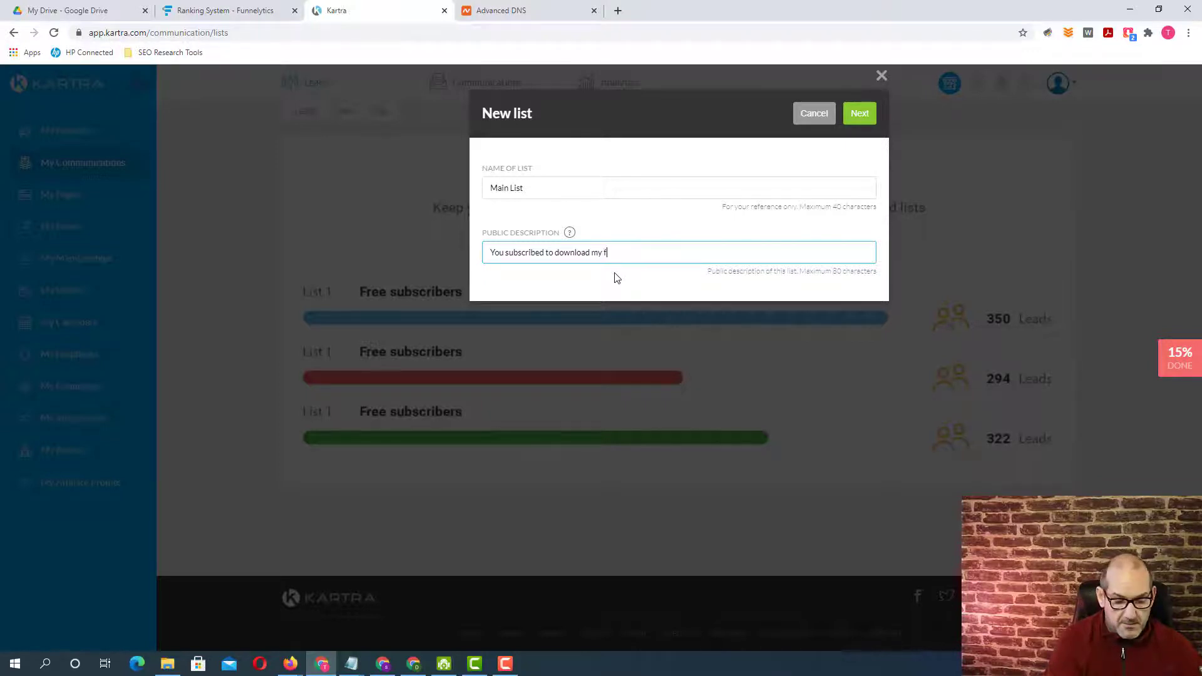
type("ree gift")
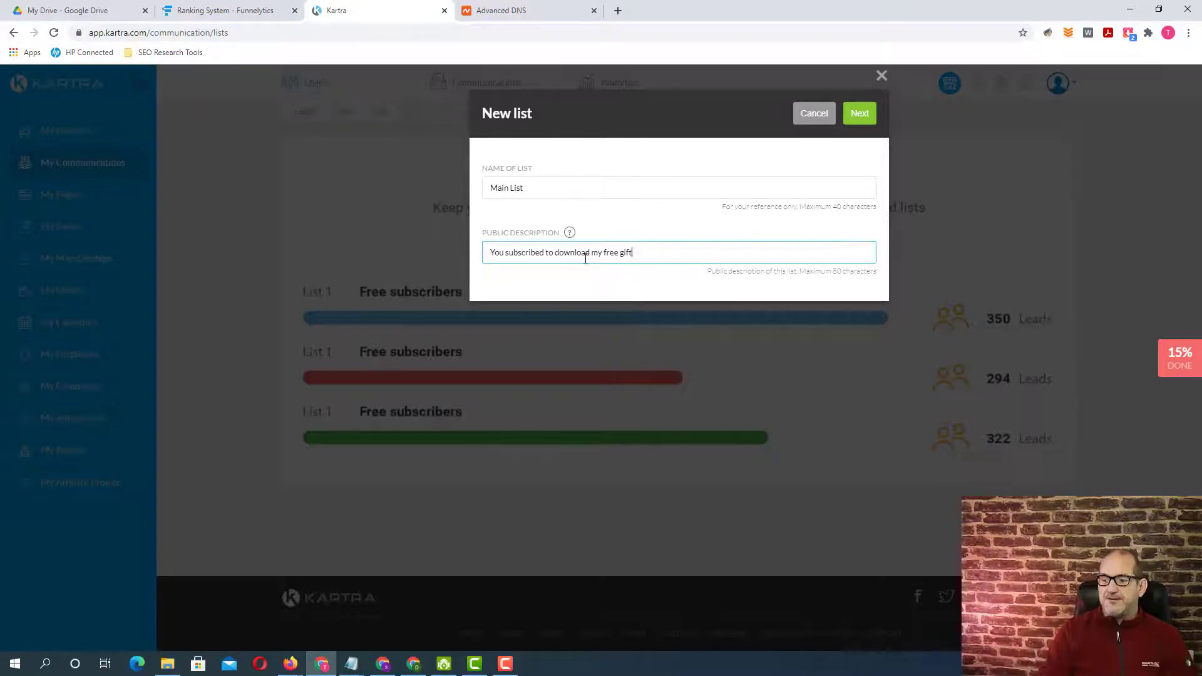
left_click(861, 117)
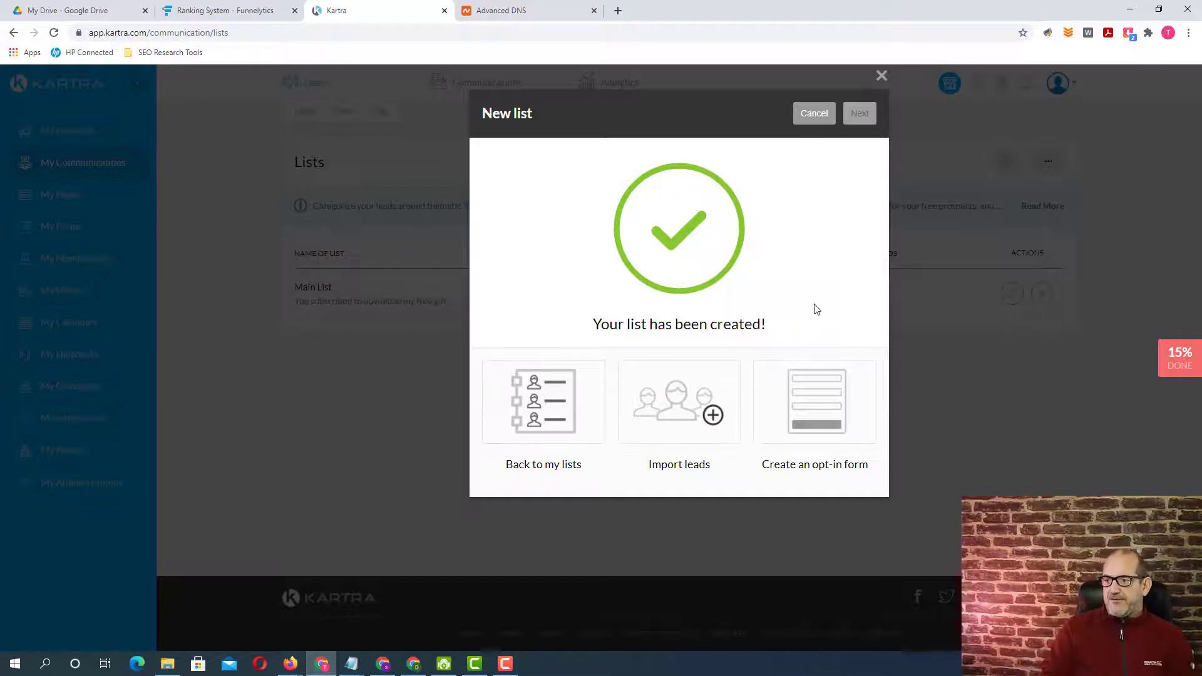
left_click(538, 410)
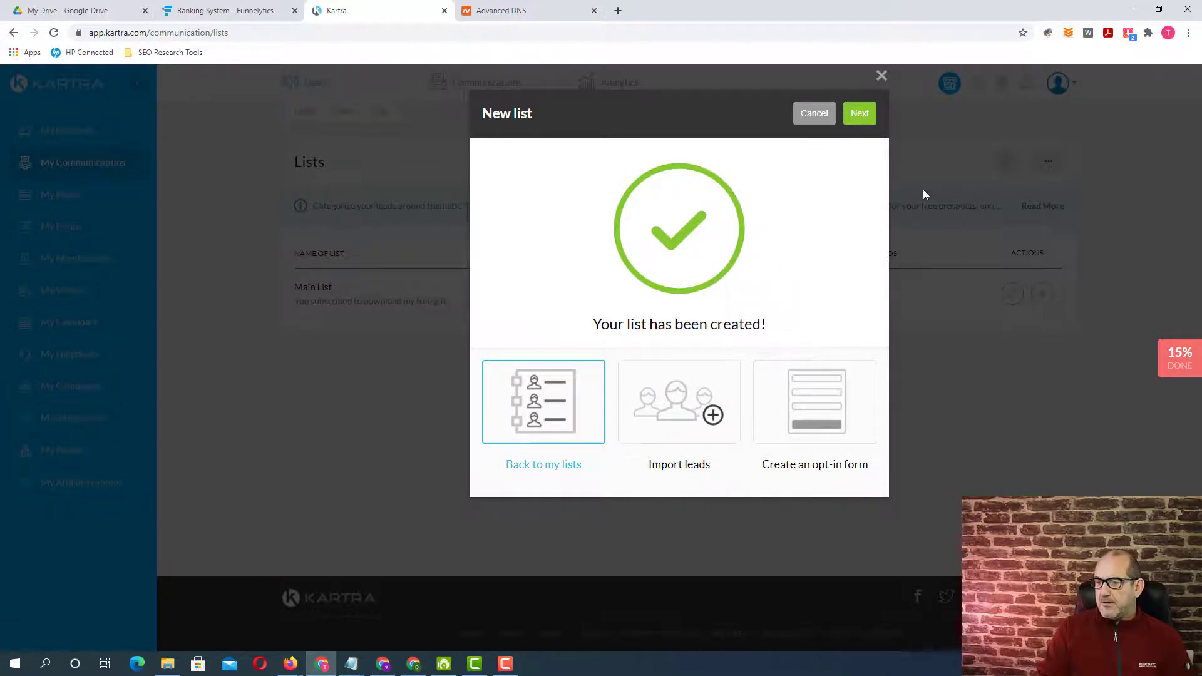
left_click(881, 76)
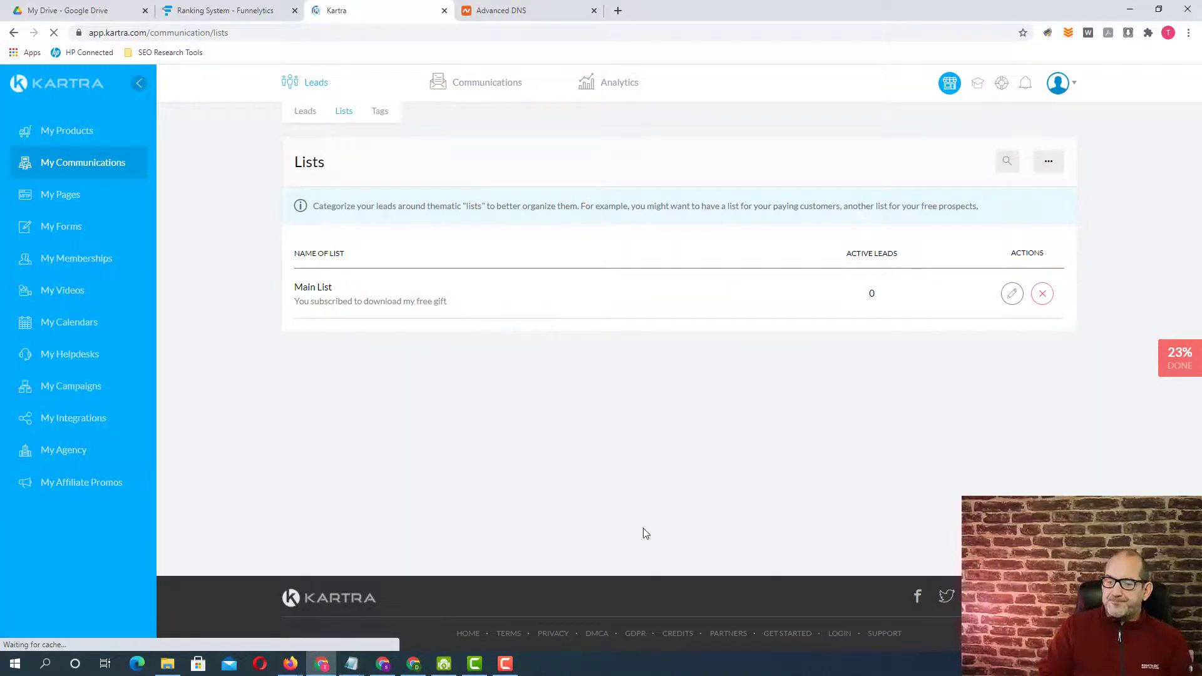
Start a new lead tag named "keto" with the description "Keto campaign tag".
left_click(382, 114)
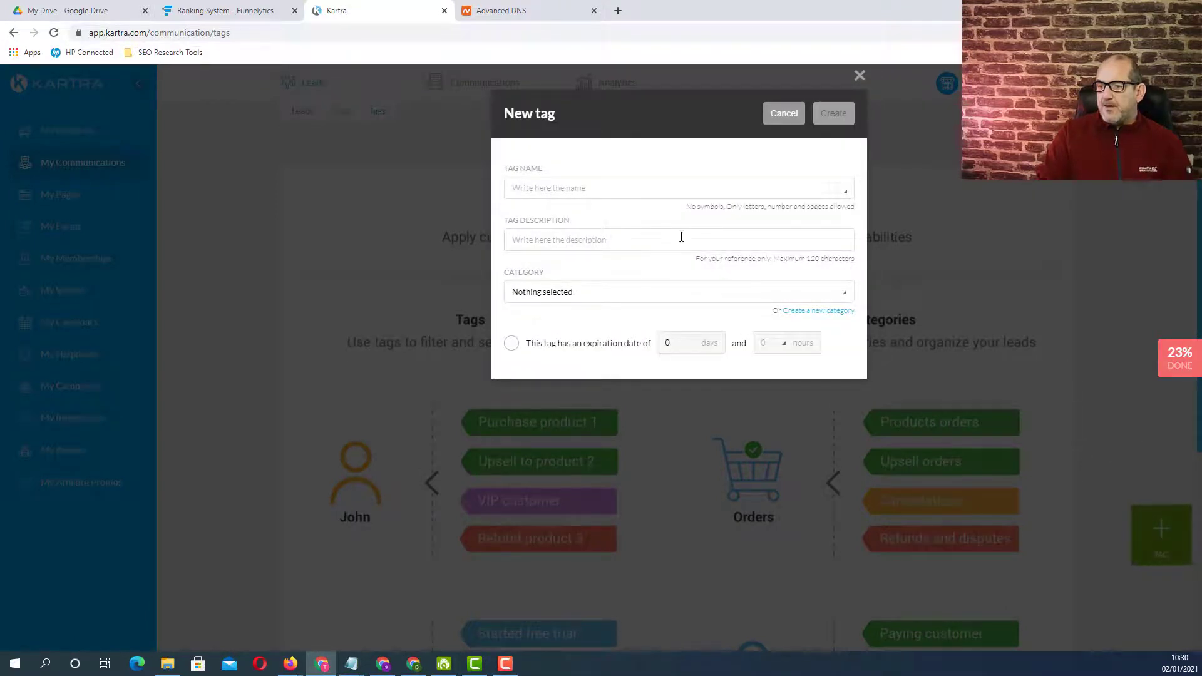
left_click(531, 184)
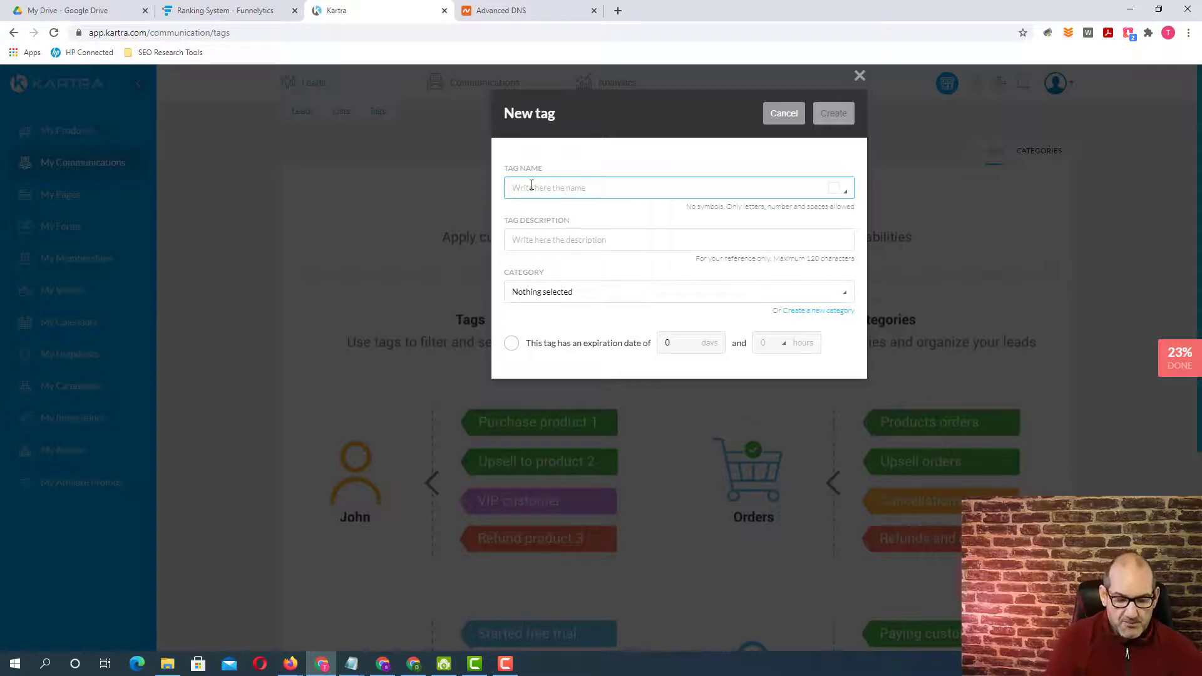
type("keto")
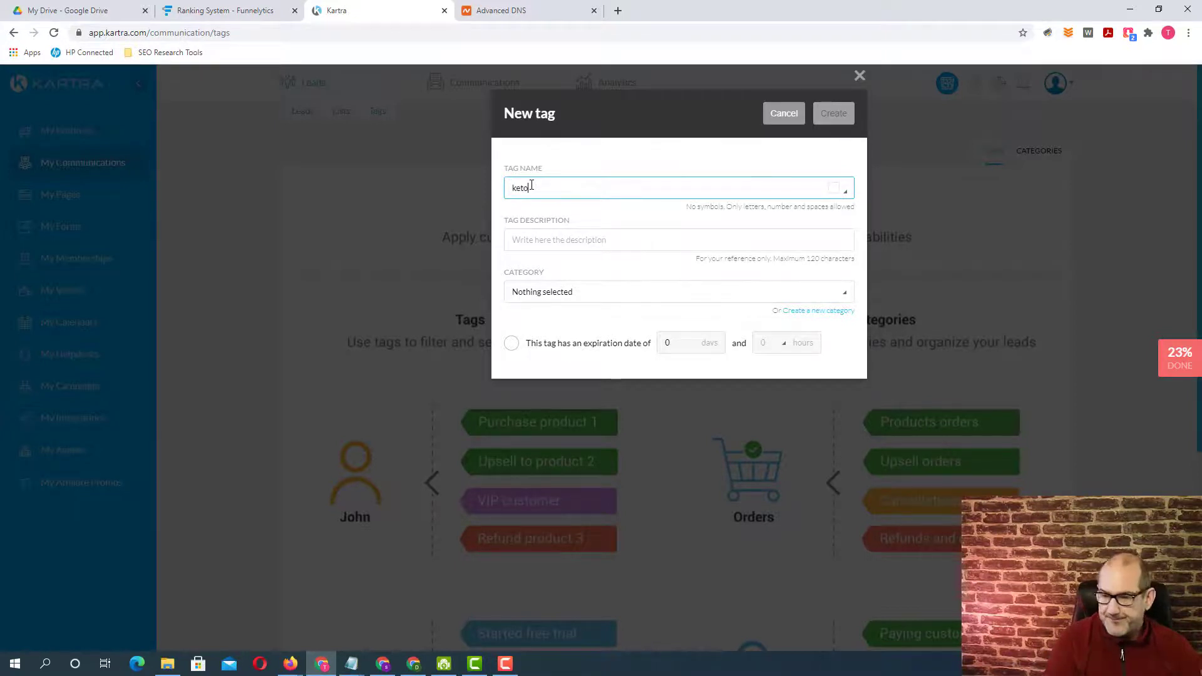
left_click(561, 241)
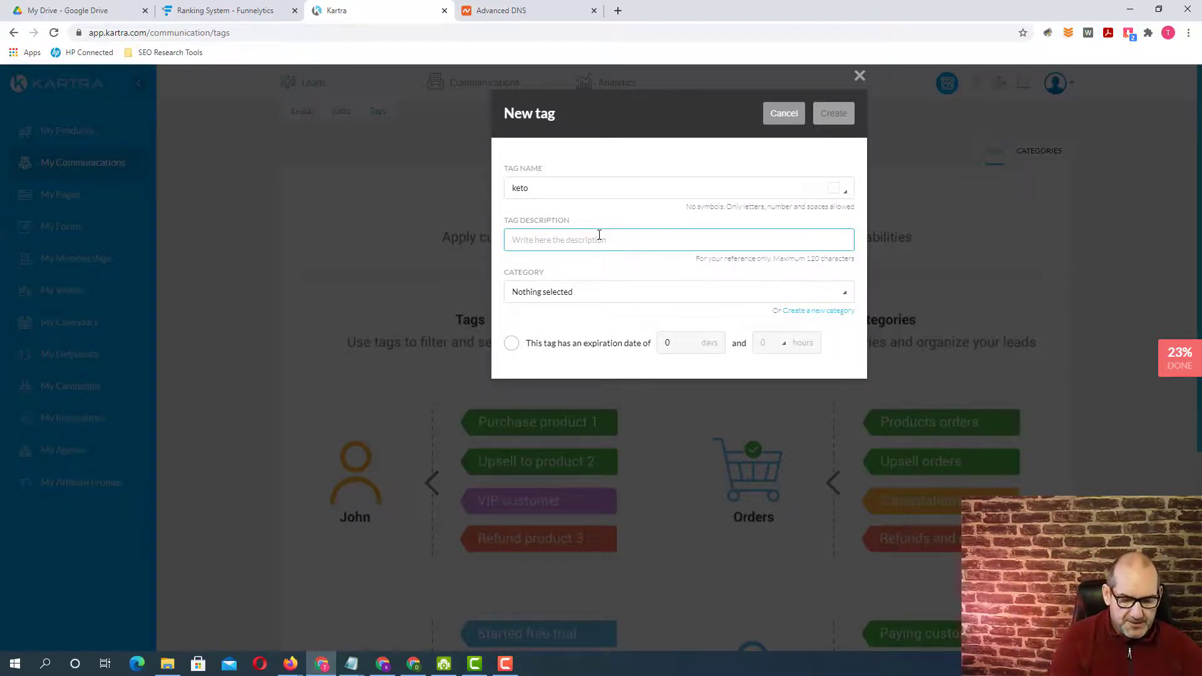
type("Keto camp")
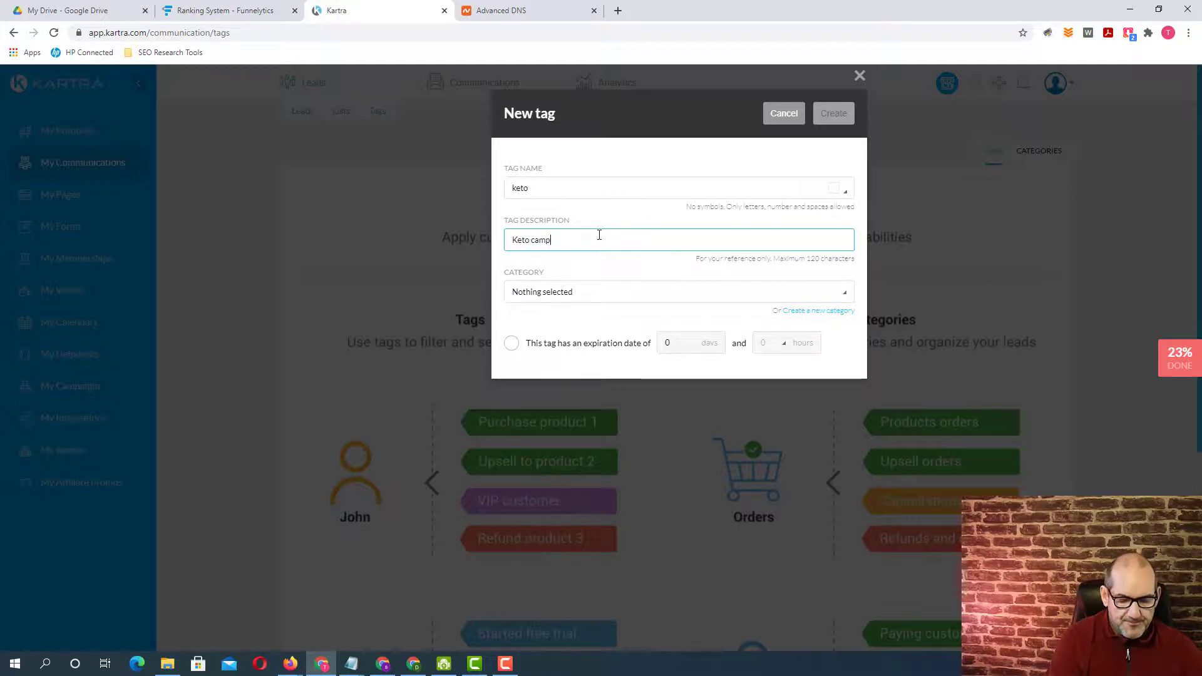
type("aign ")
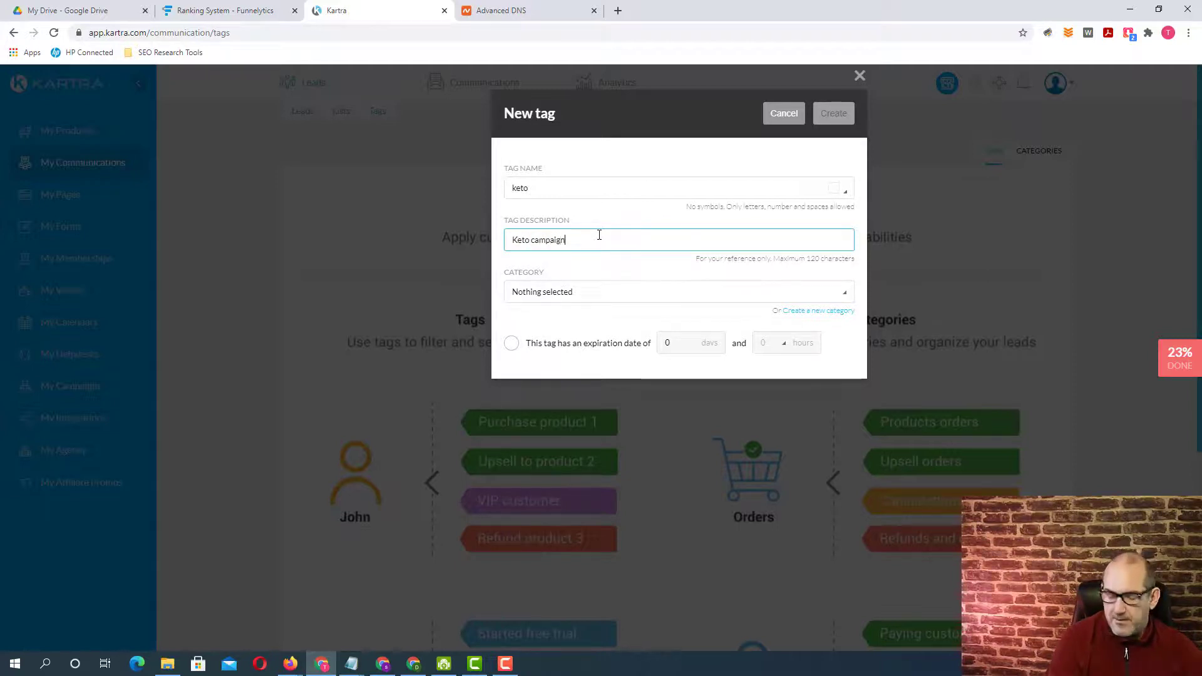
type("tag")
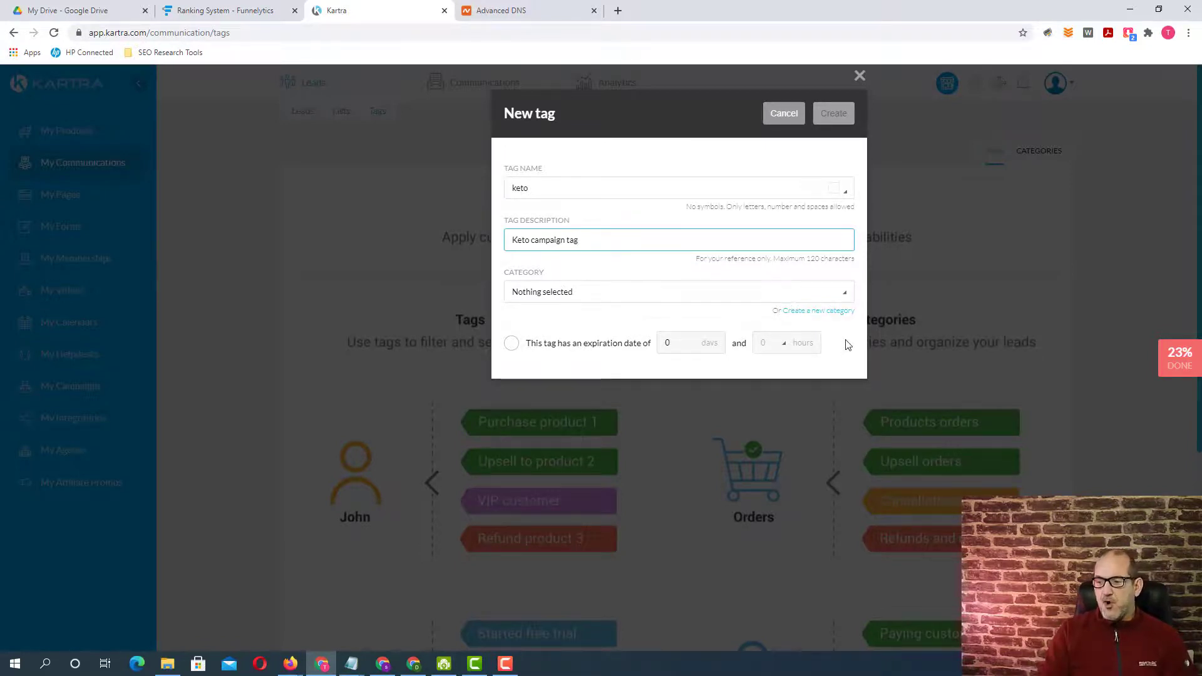
Assign the tag to a new category named "Keto Campaign" and create the tag.
left_click(830, 312)
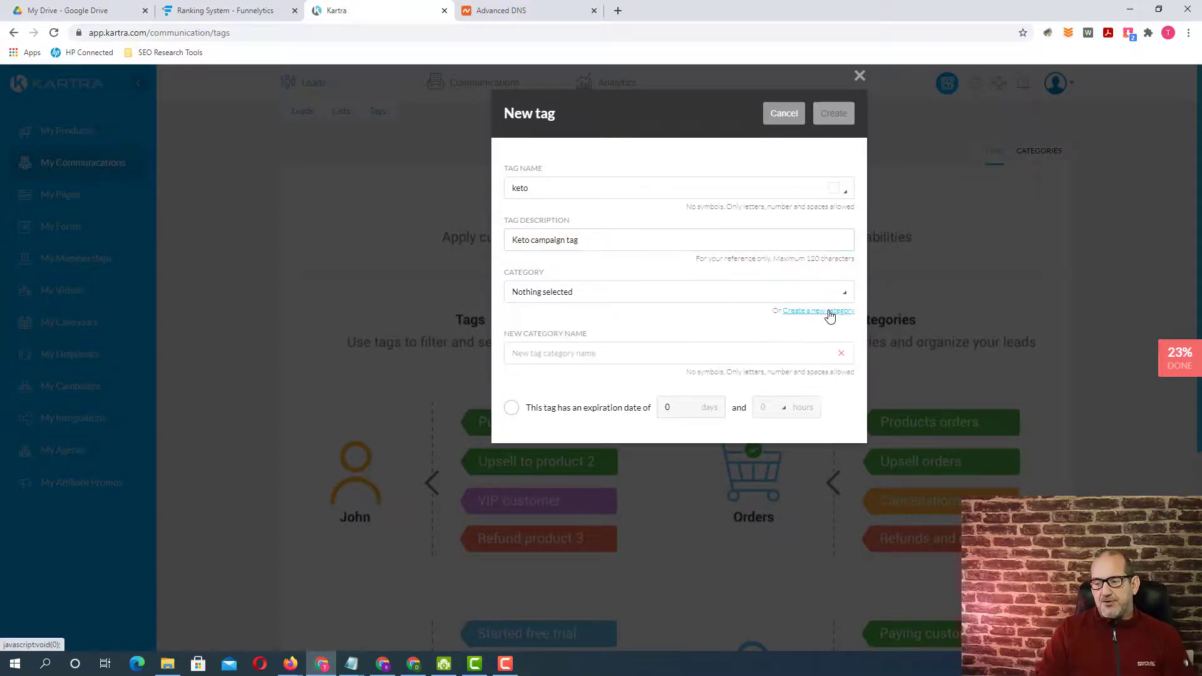
left_click(574, 353)
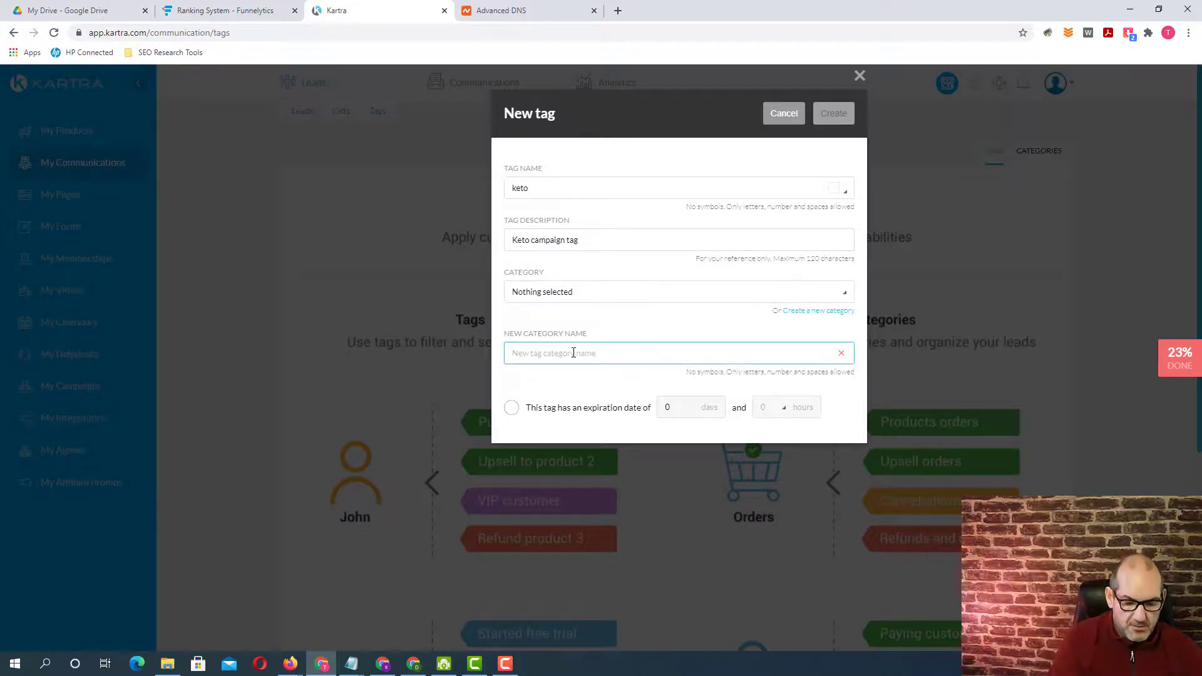
type("Keto Ca")
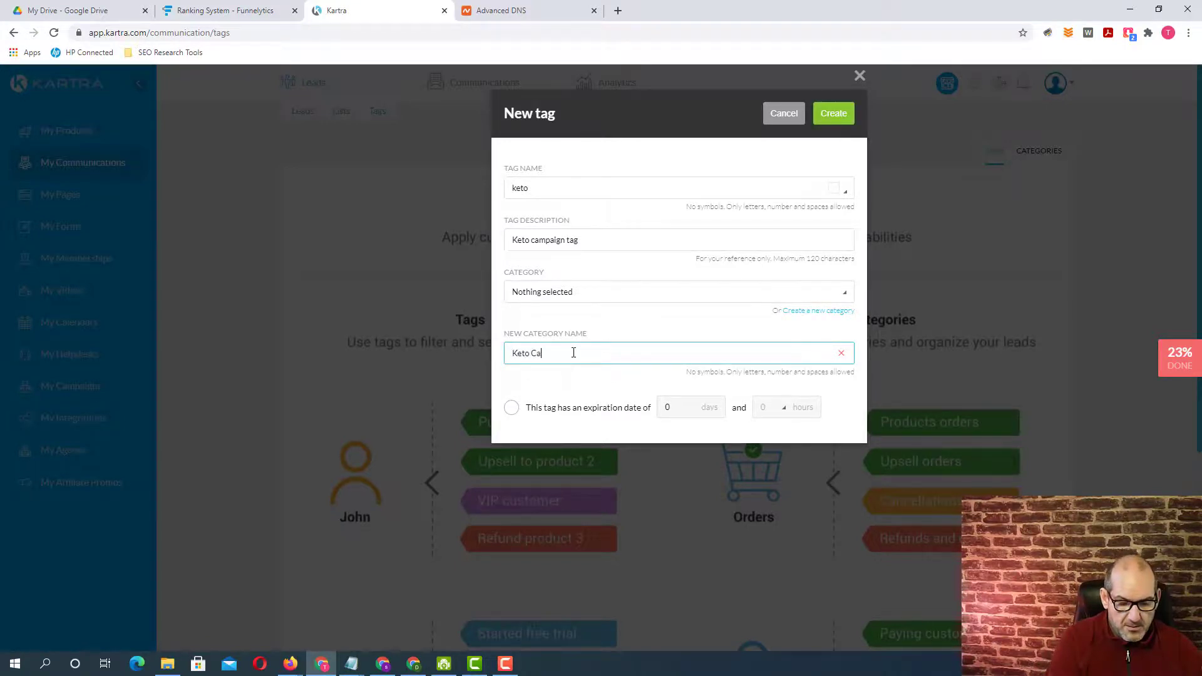
type("mpai")
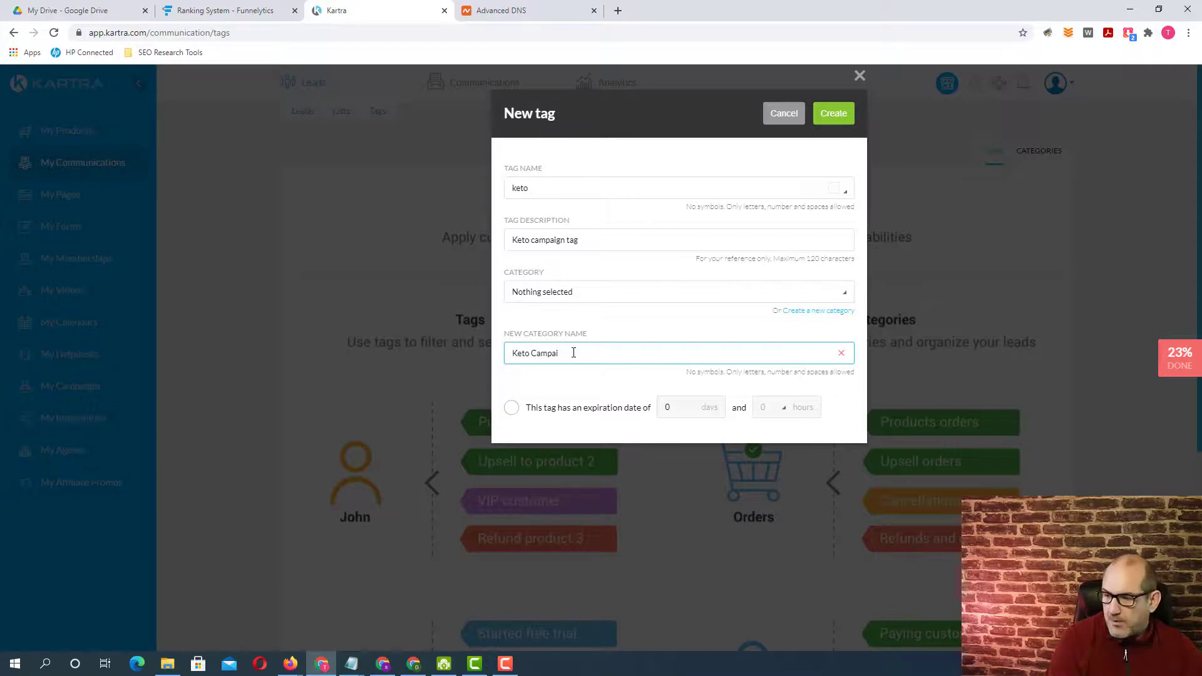
type("gn")
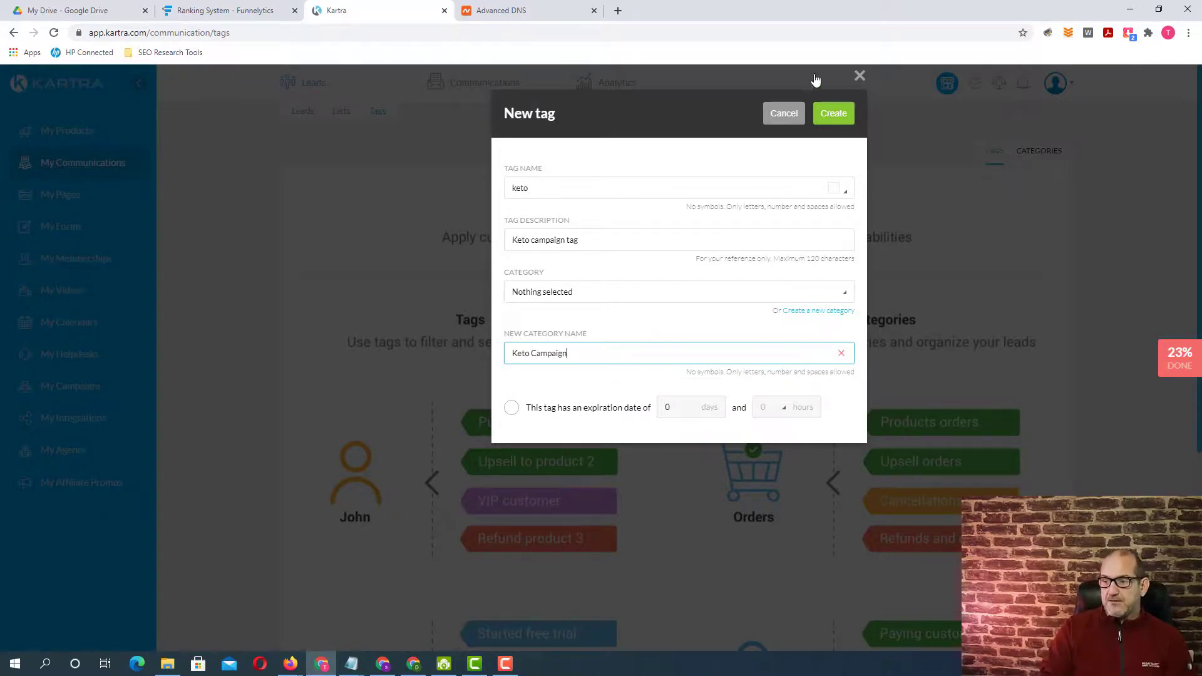
left_click(831, 116)
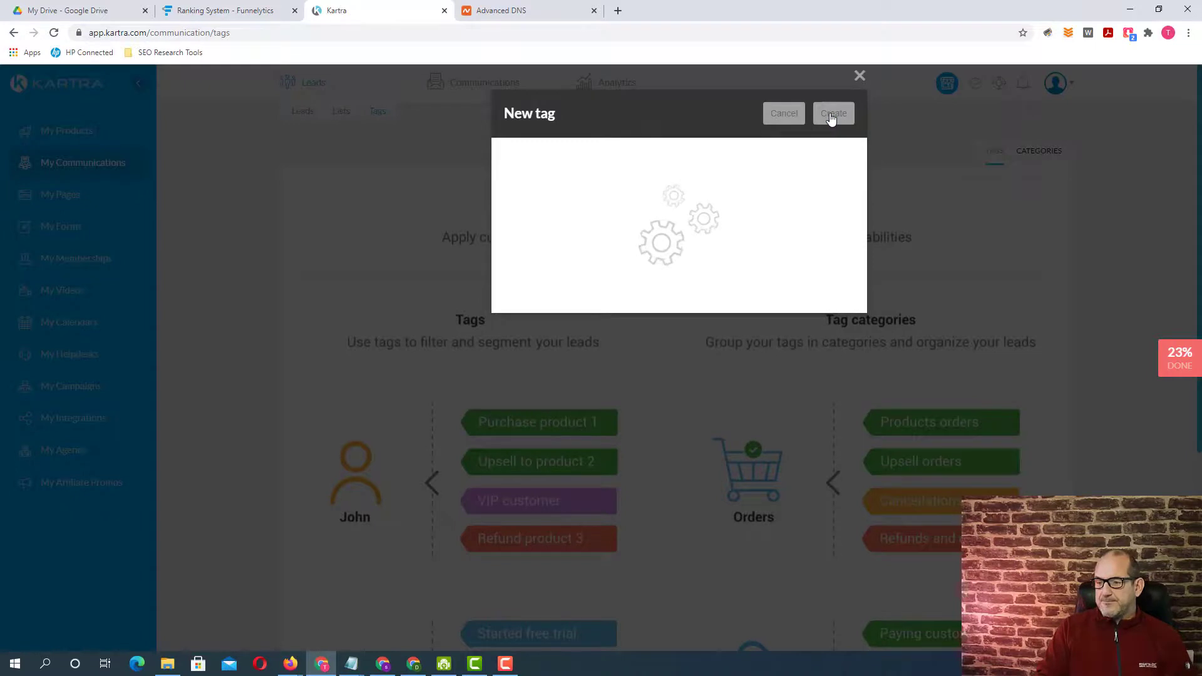